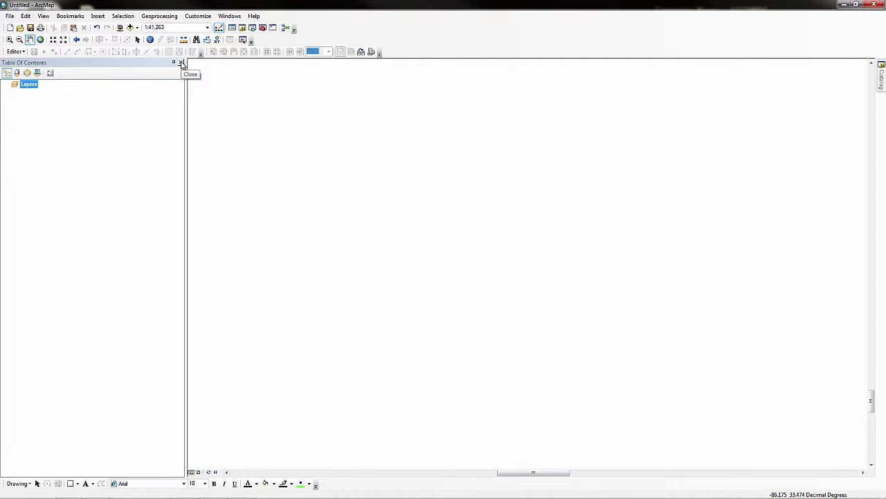
Step: Add R_BuildingFootprints.shp and S_FRD_Pol_Ar.shp from the Desktop to the map
left_click(129, 27)
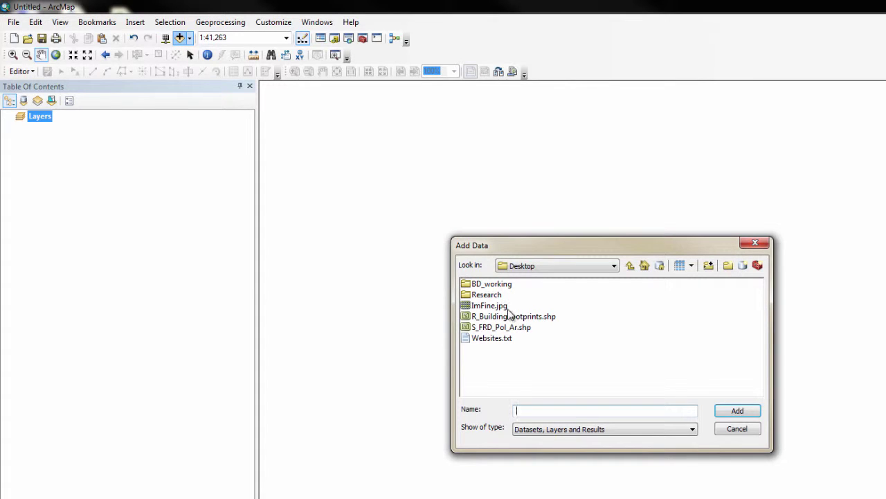
left_click(510, 317)
left_click(510, 327, "ctrl")
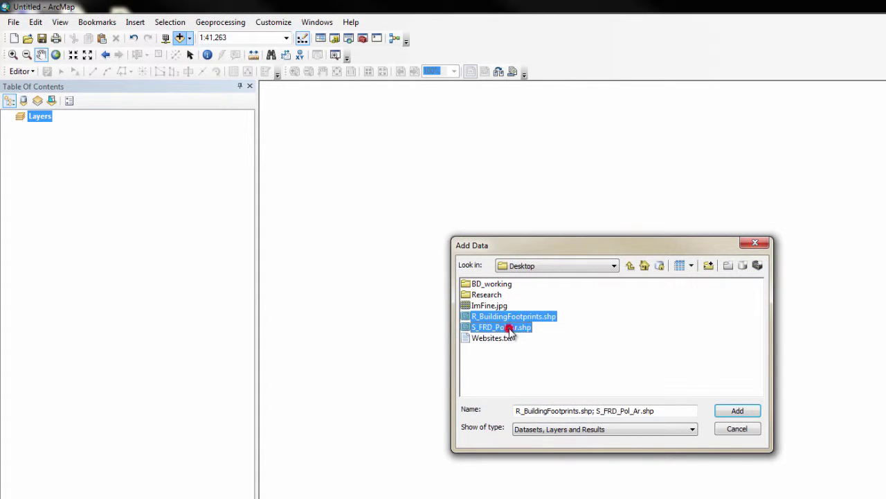
left_click(726, 413)
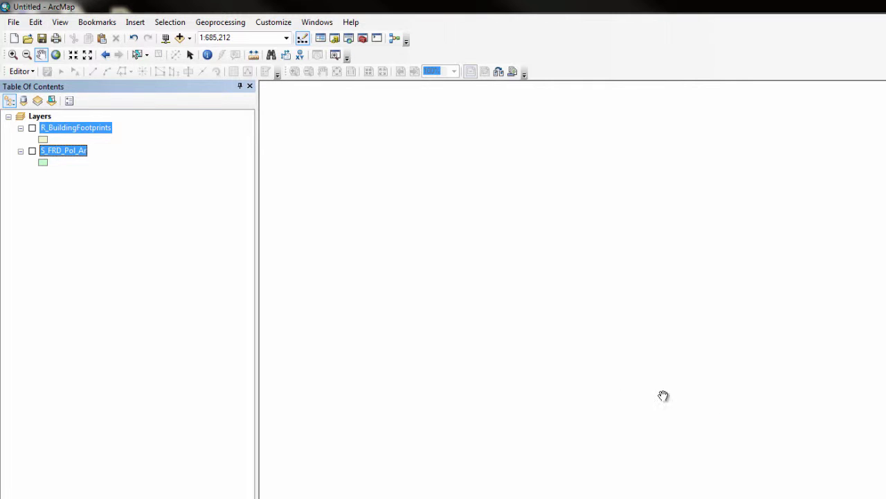
left_click(139, 169)
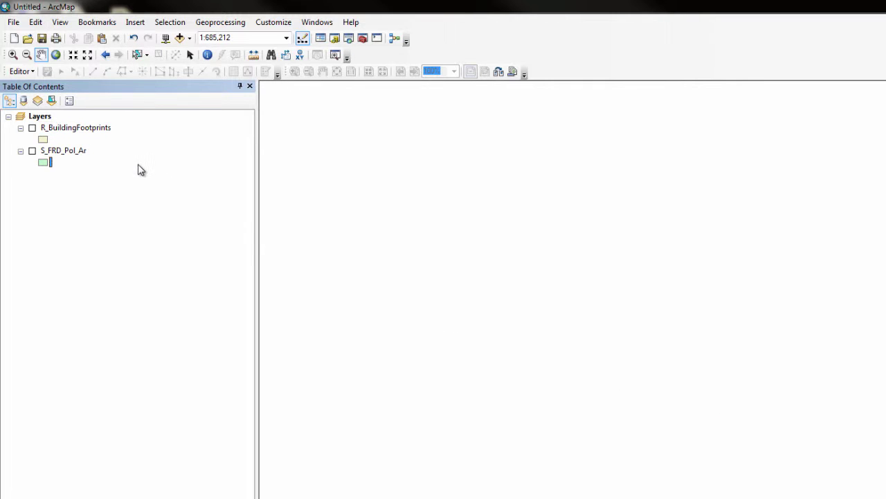
right_click(63, 151)
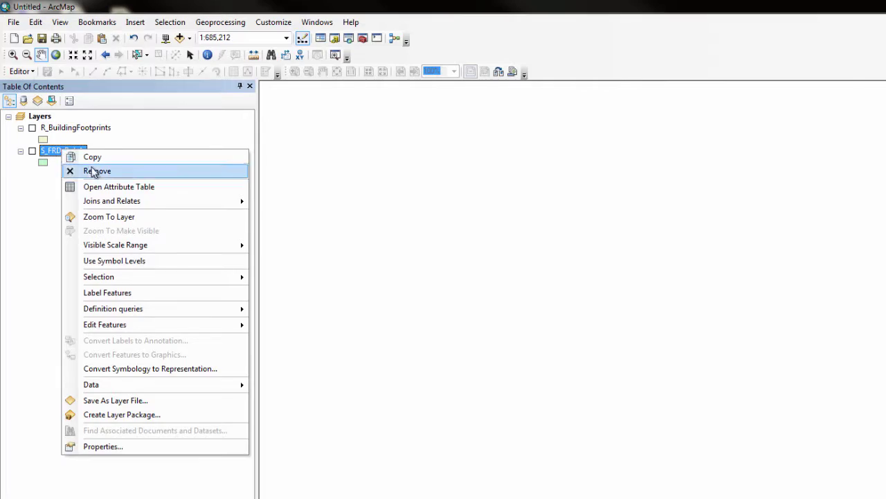
Step: Sort S_FRD_Pol_Ar's attributes by POL_NAME1, select the CITY OF TALLADEGA record, and show the layer
left_click(109, 188)
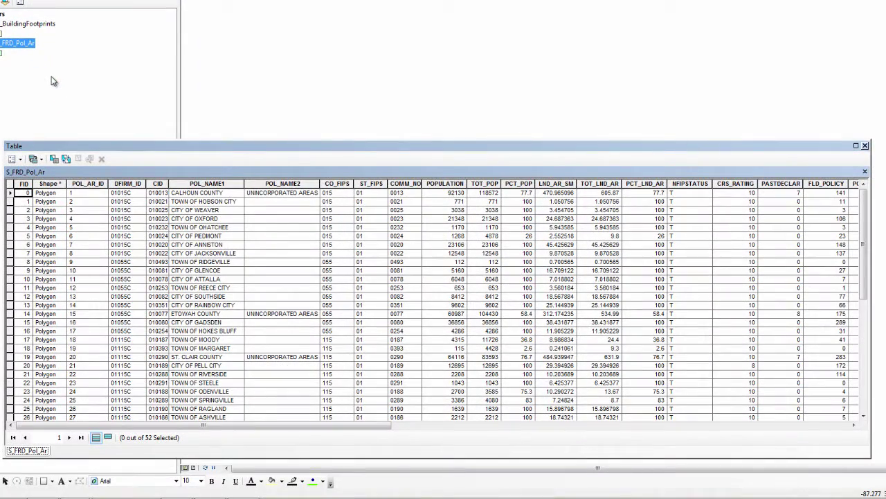
left_click(196, 184)
right_click(196, 184)
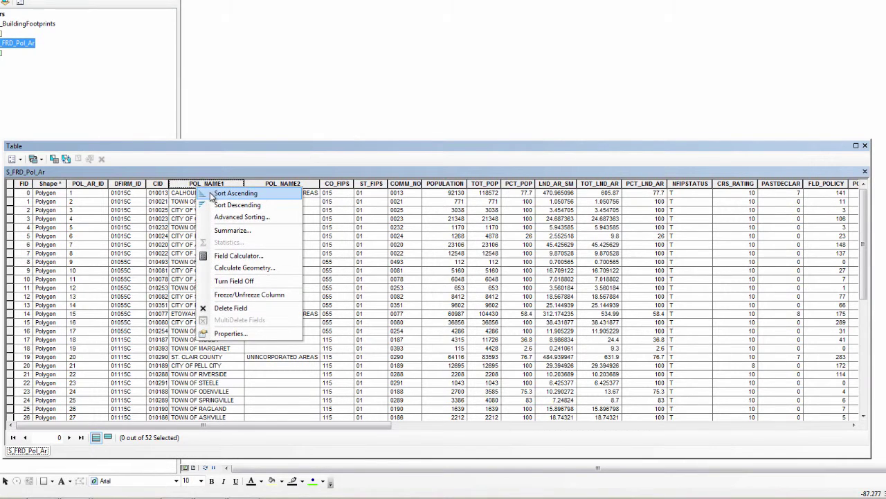
left_click(210, 192)
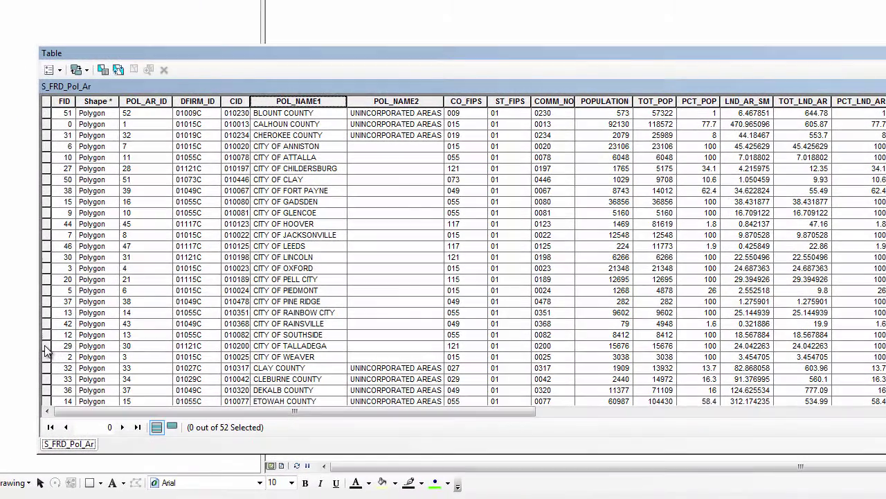
left_click(44, 346)
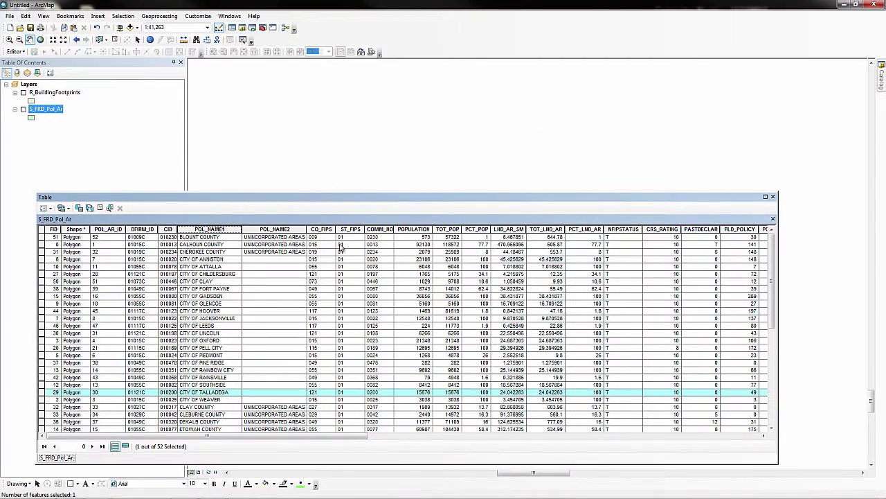
left_click(773, 197)
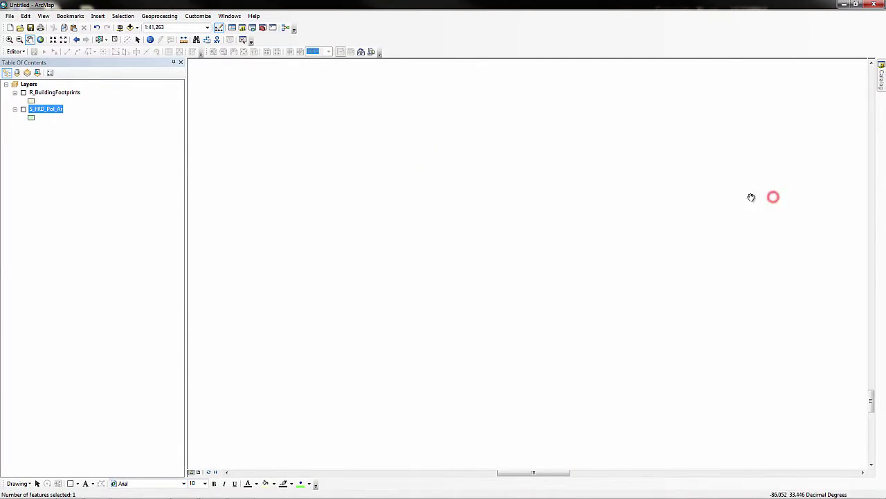
left_click(23, 109)
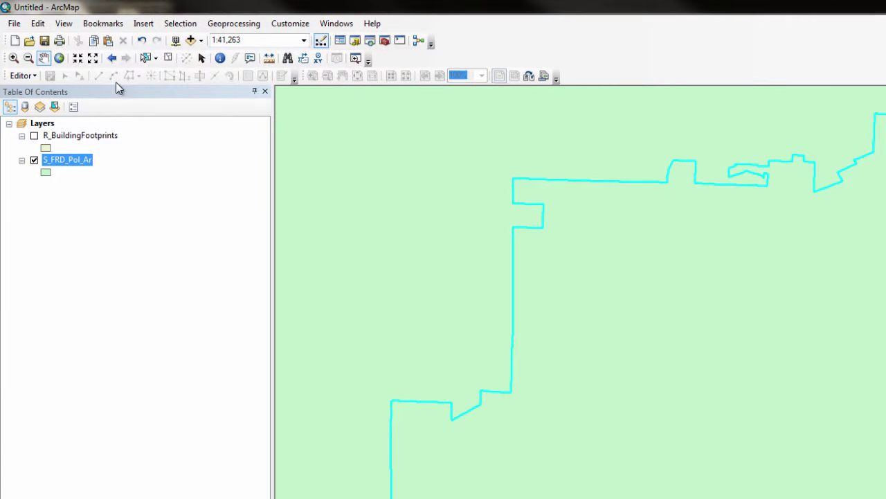
Step: Select R_BuildingFootprints features that intersect the selected S_FRD_Pol_Ar polygon with Select By Location
left_click(179, 23)
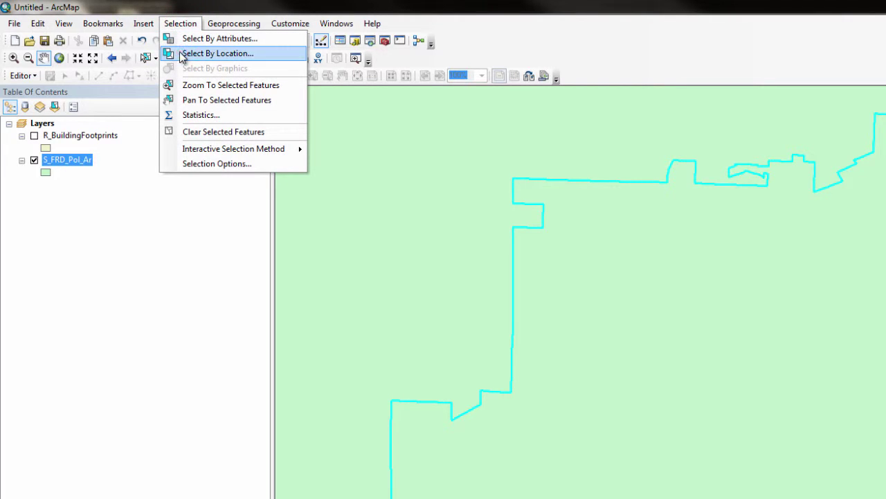
left_click(180, 54)
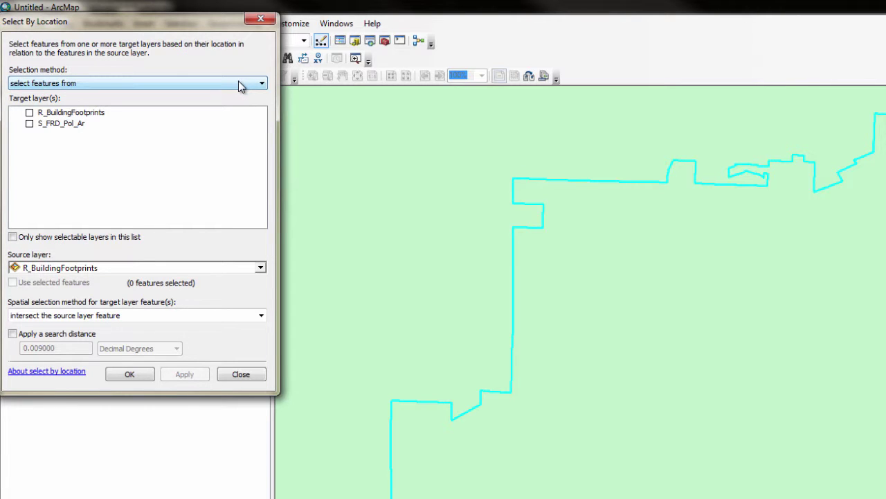
left_click(29, 113)
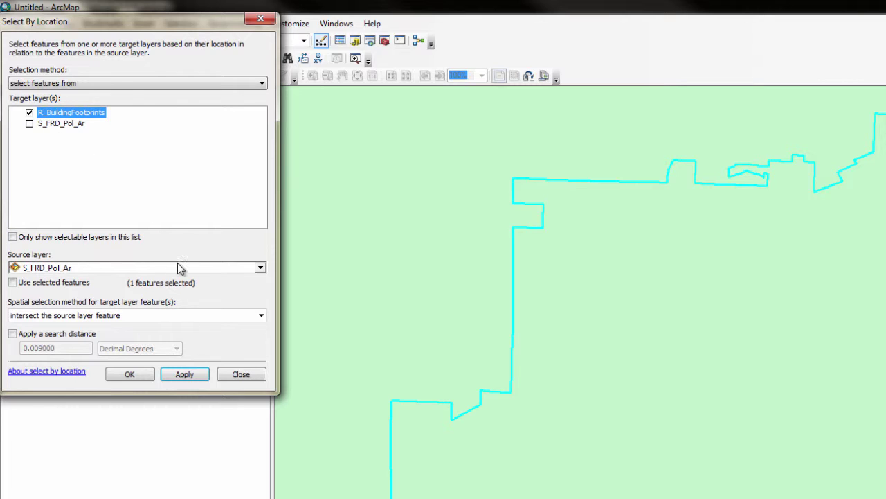
left_click(13, 284)
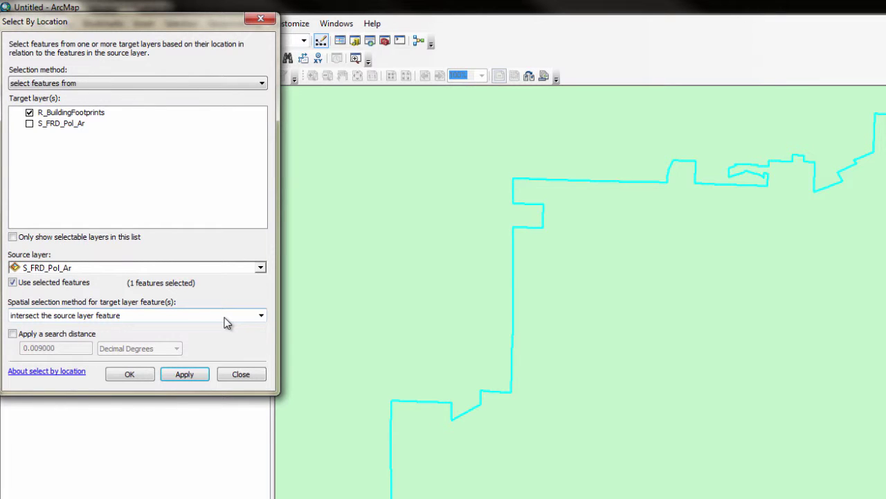
left_click(142, 374)
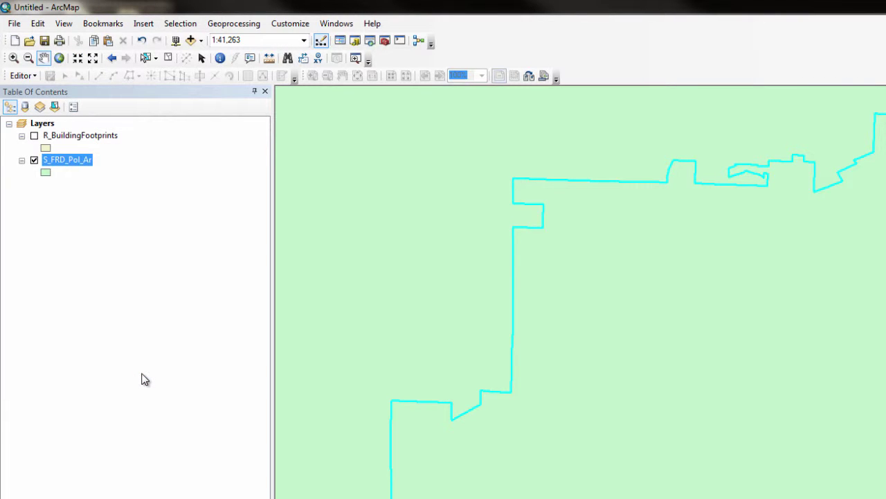
Step: Turn on R_BuildingFootprints and create a new layer from its selected footprints
left_click(34, 136)
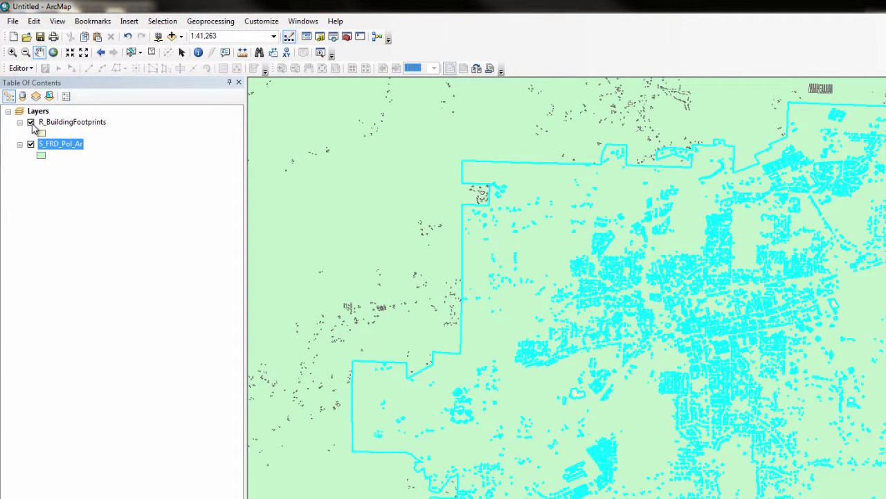
right_click(66, 123)
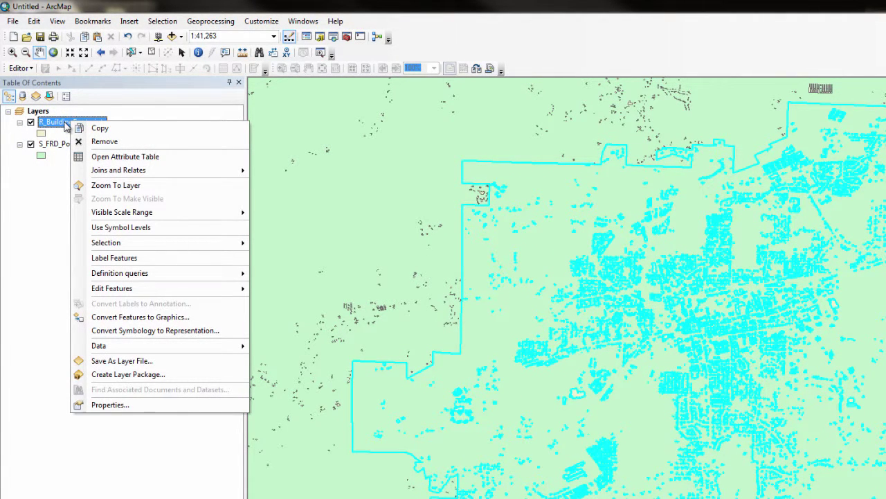
mouse_move(83, 244)
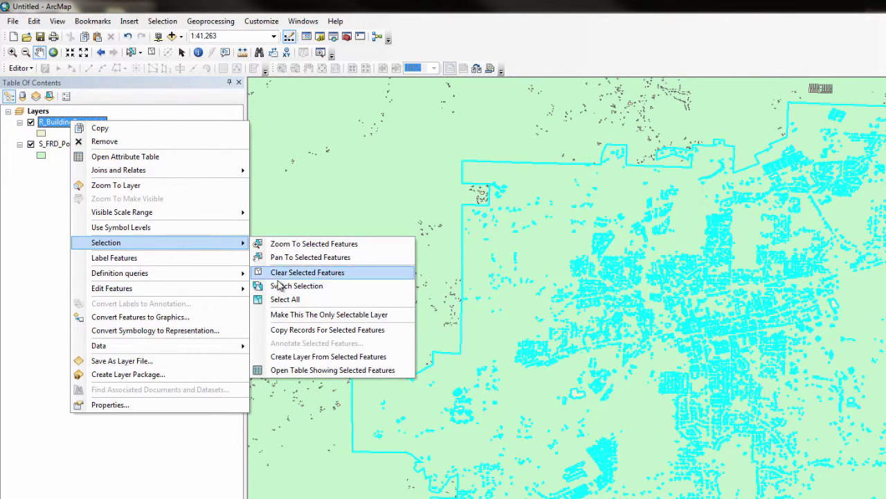
left_click(297, 356)
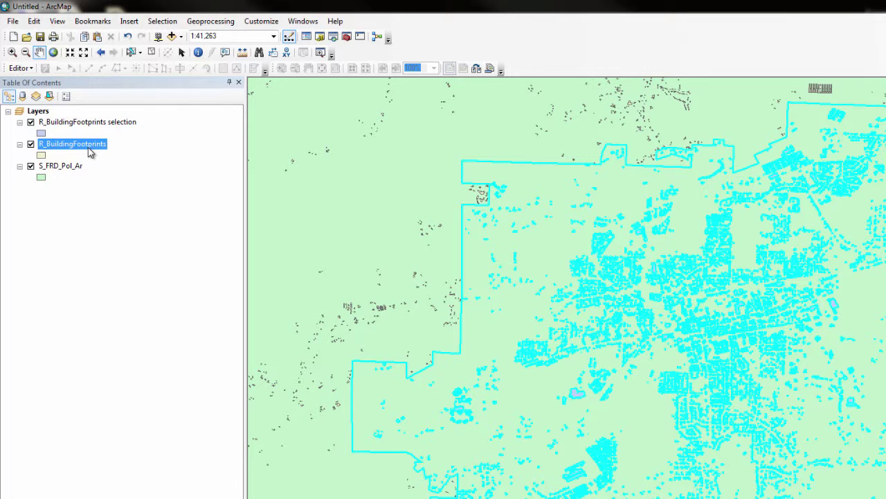
Step: Hide the original R_BuildingFootprints layer
left_click(30, 144)
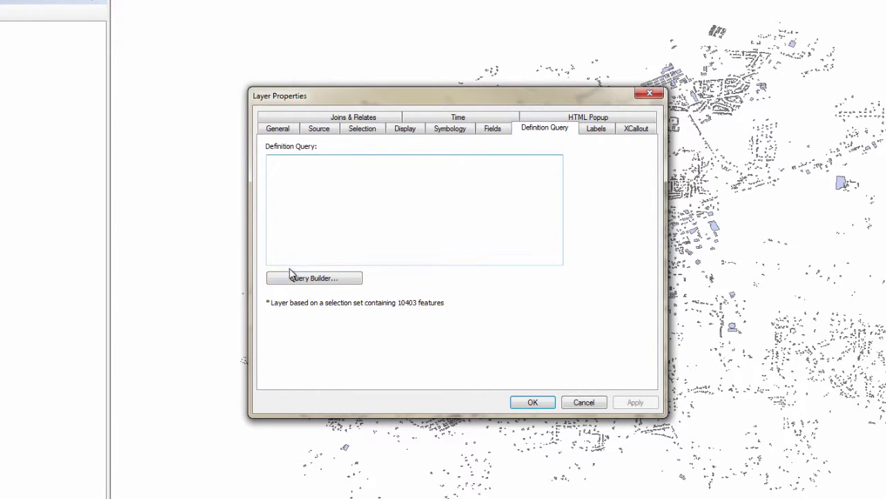
Step: Give the selection layer the definition query "LOSS_01PCT" > 0 and apply it
left_click(305, 284)
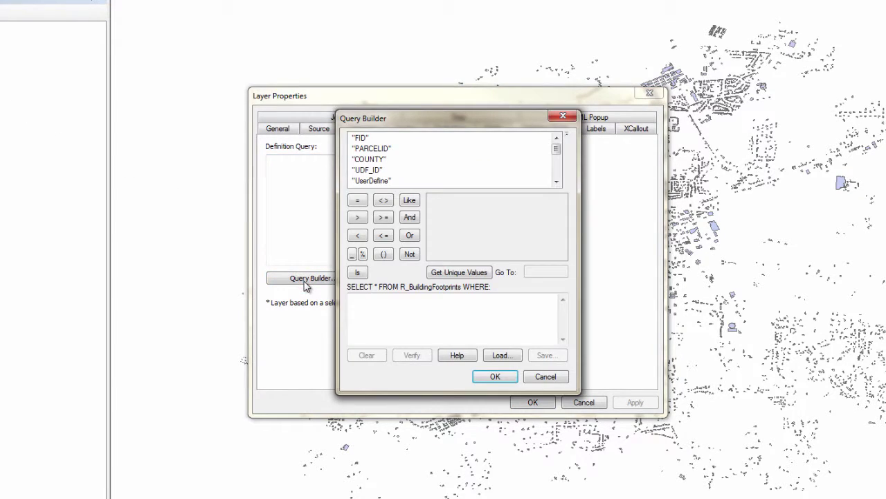
left_click(556, 181)
left_click(556, 181)
left_click(556, 181)
left_click(556, 182)
left_click(556, 182)
left_click(556, 181)
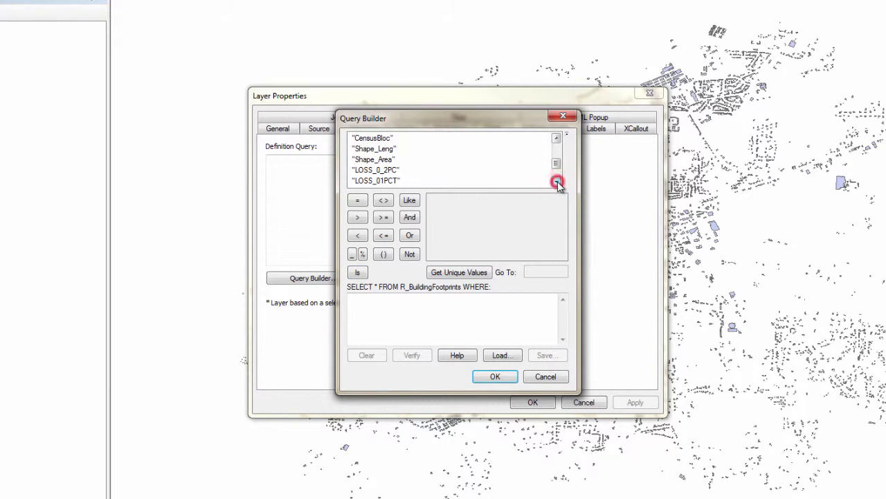
double_click(387, 182)
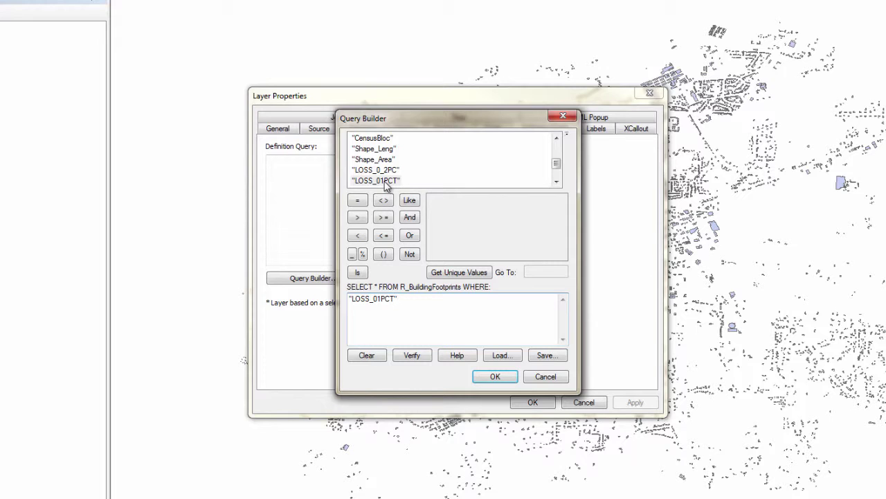
left_click(358, 218)
type("0")
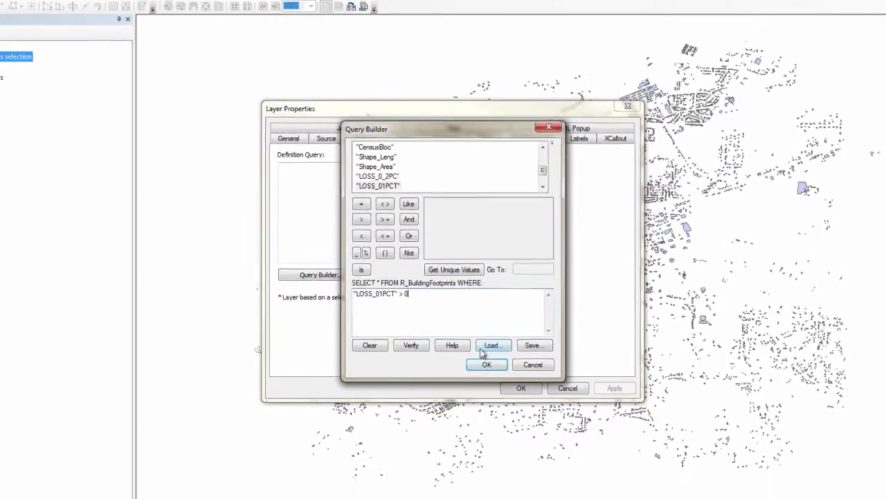
left_click(508, 380)
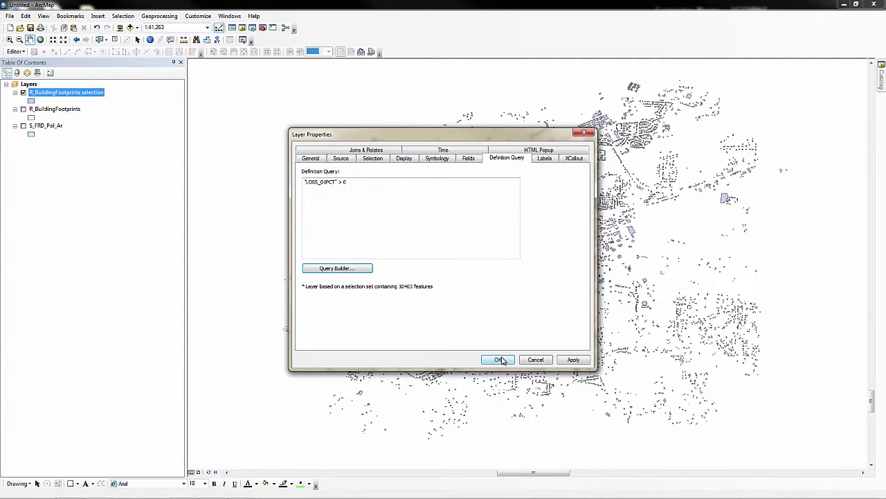
left_click(499, 359)
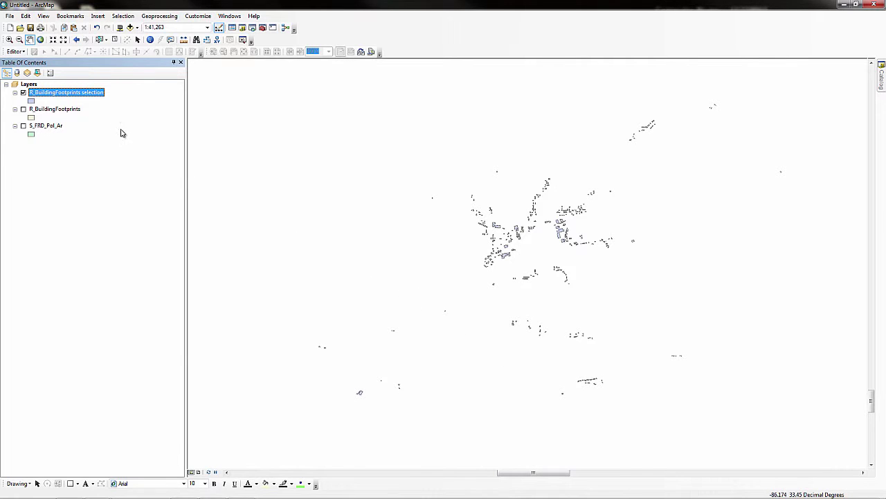
Step: Set the selection layer's symbology to Quantities graduated colors using the LOSS_01PCT field
double_click(92, 94)
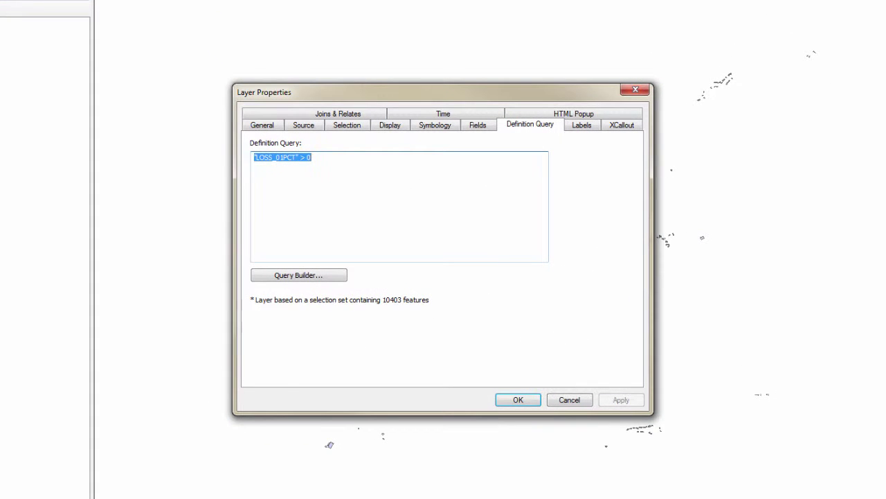
left_click(424, 126)
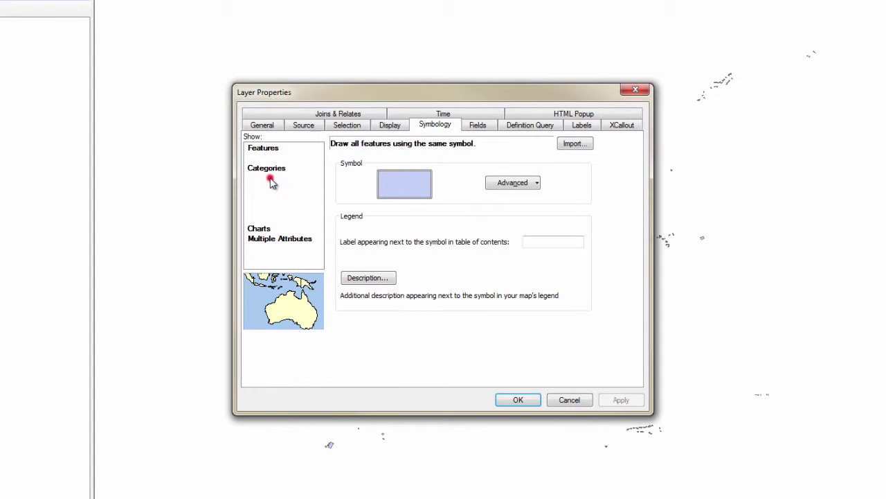
left_click(271, 178)
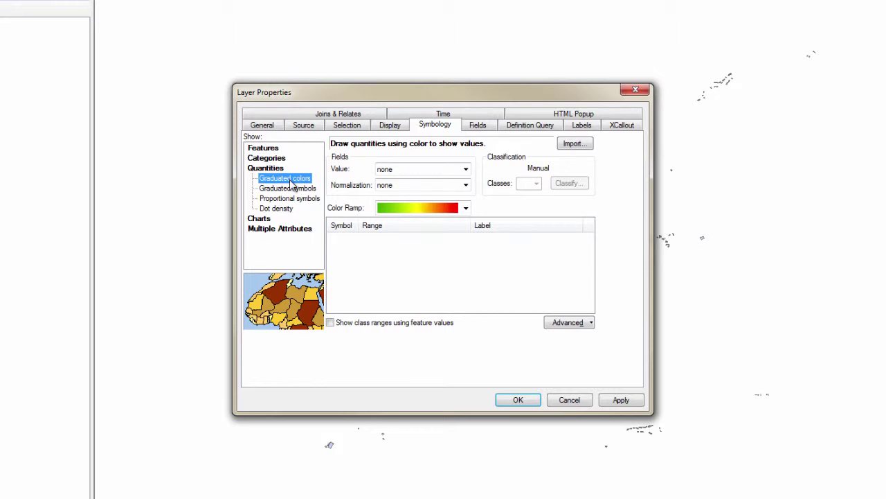
left_click(465, 170)
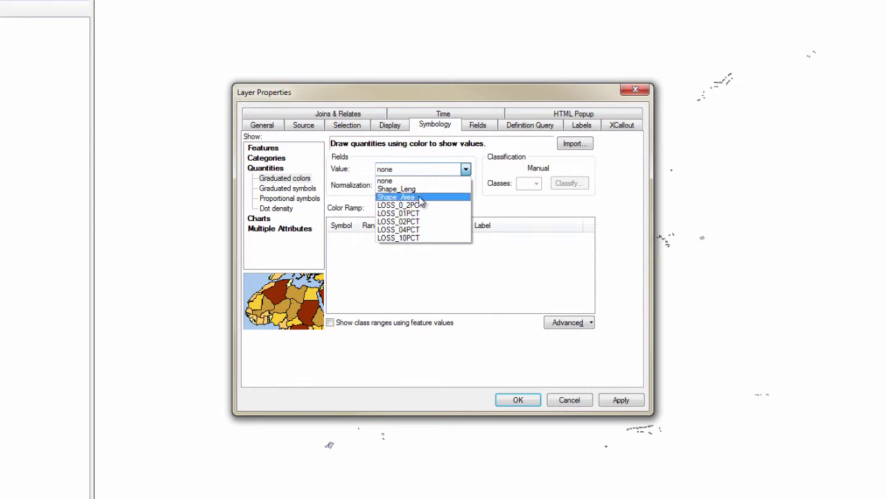
left_click(408, 213)
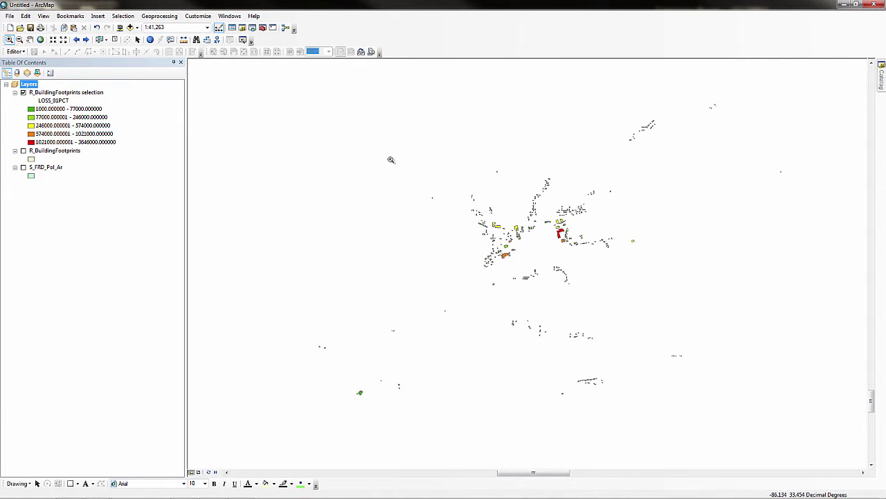
Step: Zoom to the remaining buildings and add the Light Gray Canvas basemap beneath them
left_click_drag(464, 164, 620, 278)
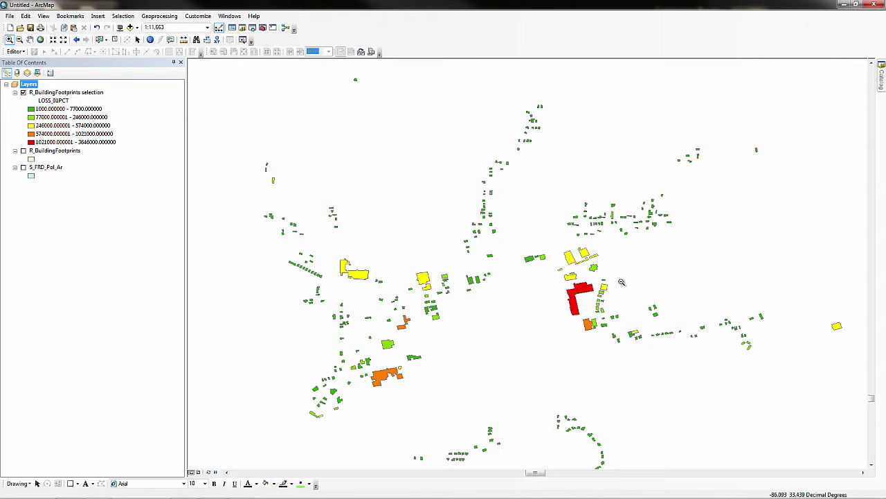
left_click(138, 28)
left_click(143, 49)
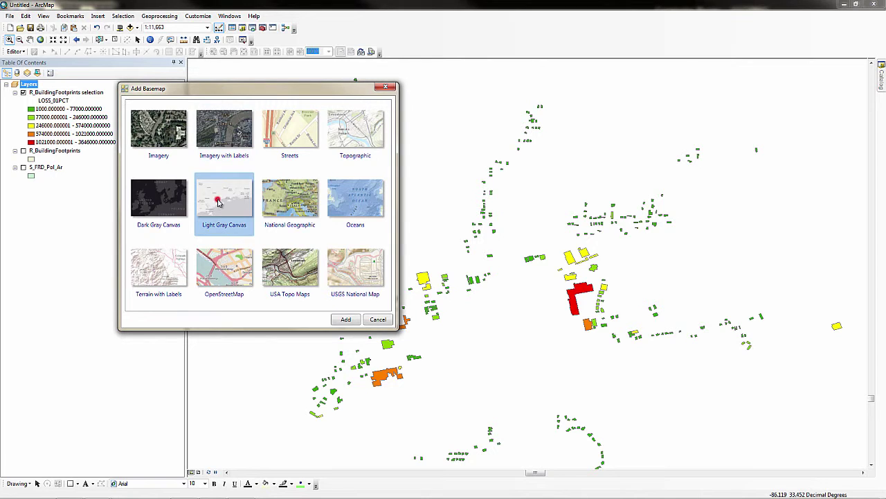
left_click(218, 201)
left_click(346, 318)
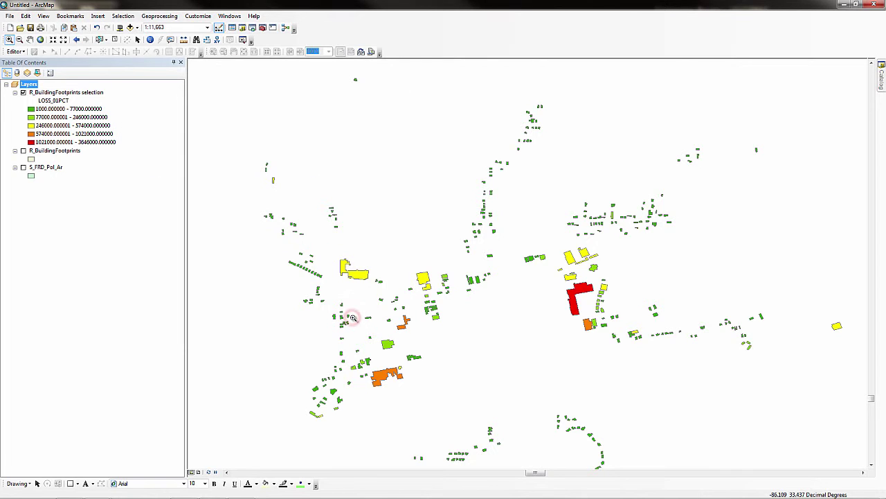